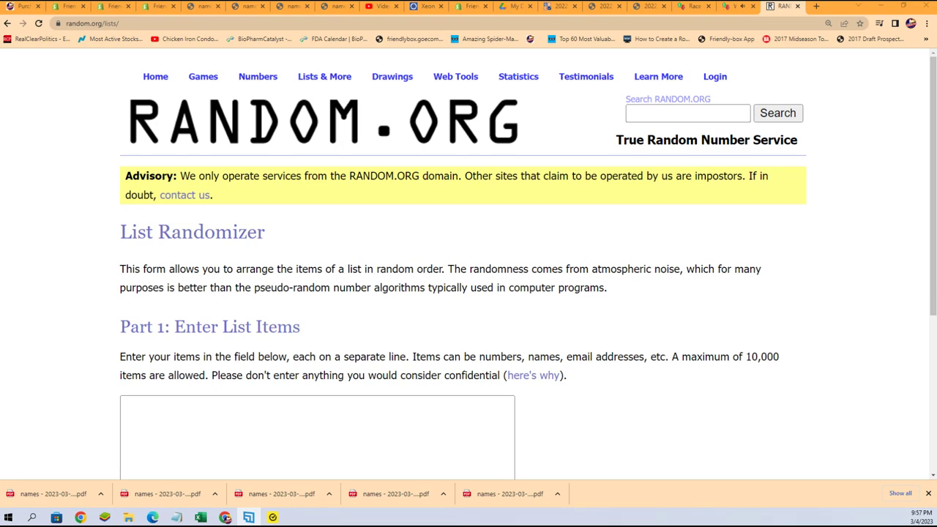
Copy the full block of owner names from the Notepad list and paste it into the List Randomizer's item field.
key("alt+Tab")
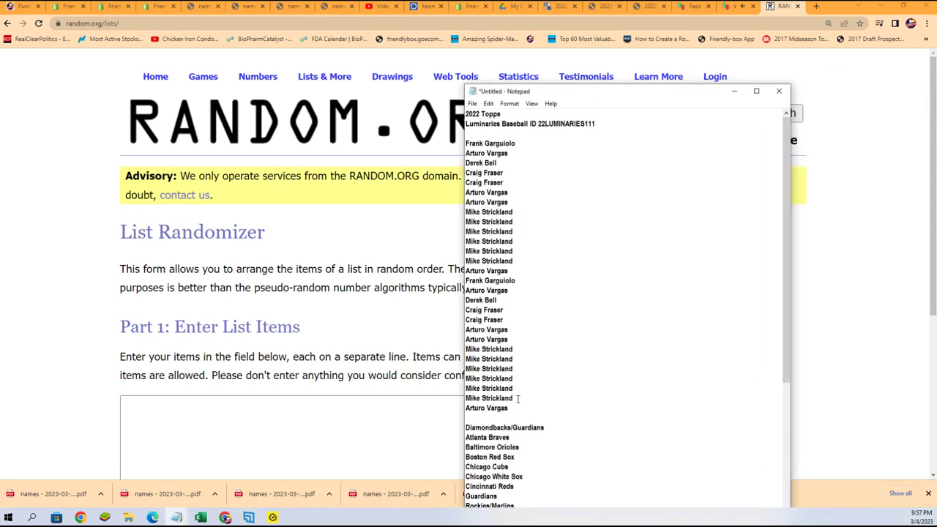
left_click_drag(517, 408, 469, 145)
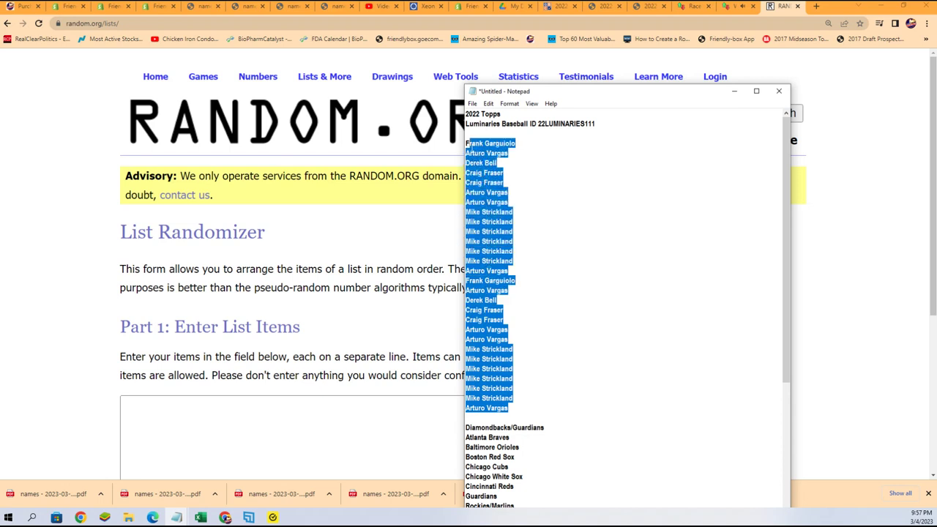
right_click(483, 200)
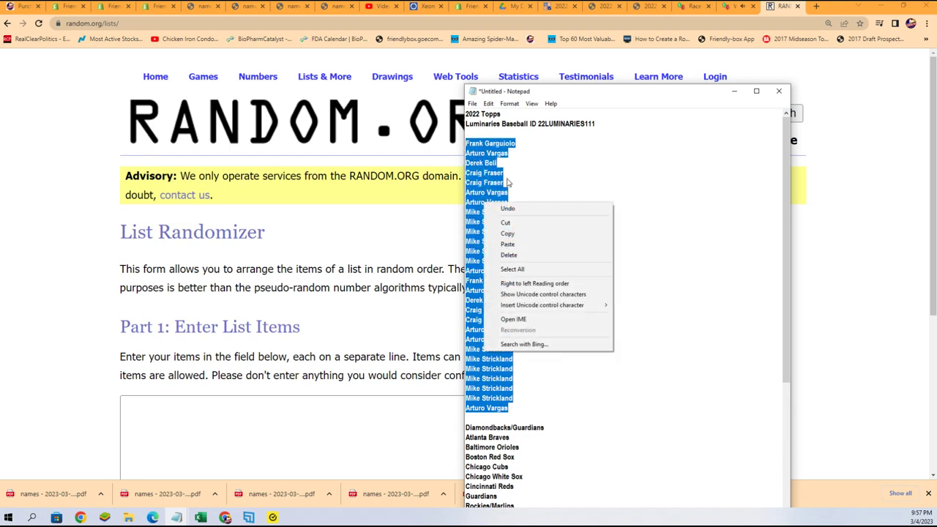
left_click(545, 231)
left_click(276, 415)
right_click(276, 414)
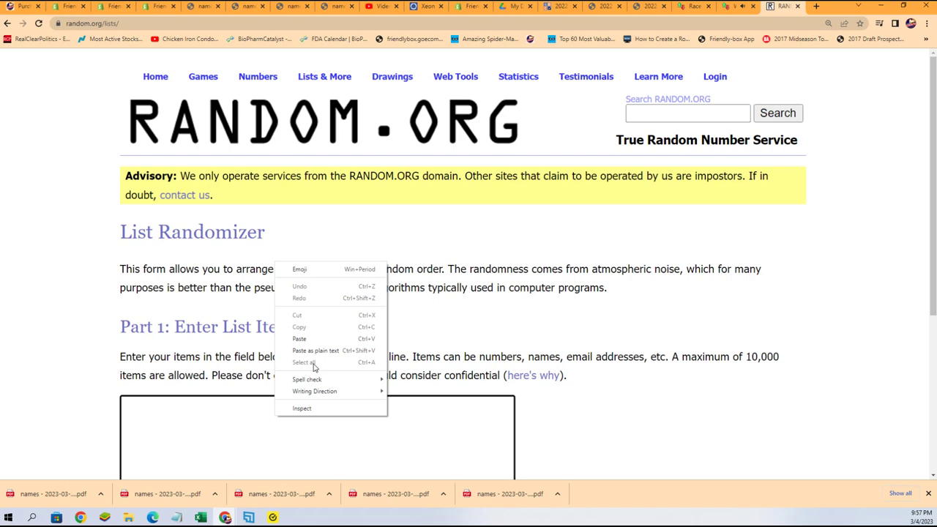
left_click(304, 335)
Randomize the list of owner names seven times in total.
scroll(421, 297, "down", 3)
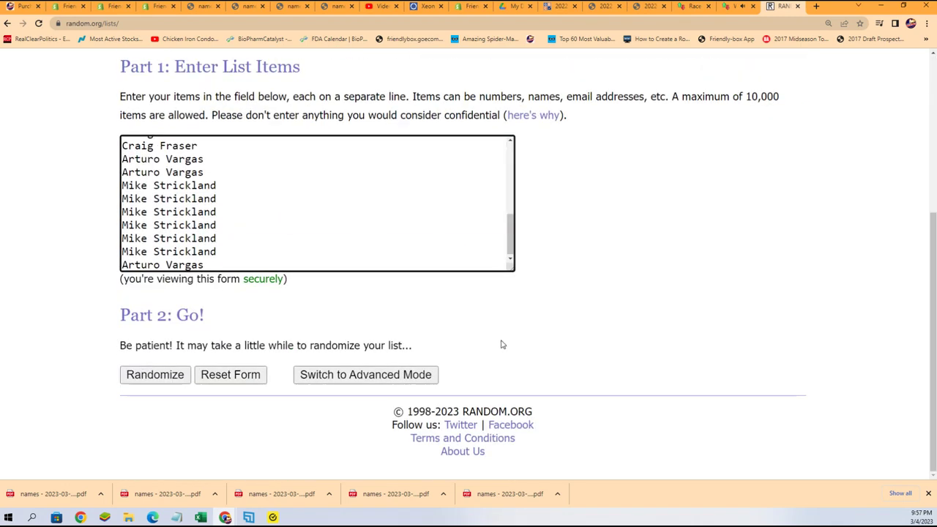
left_click(154, 374)
scroll(228, 387, "down", 5)
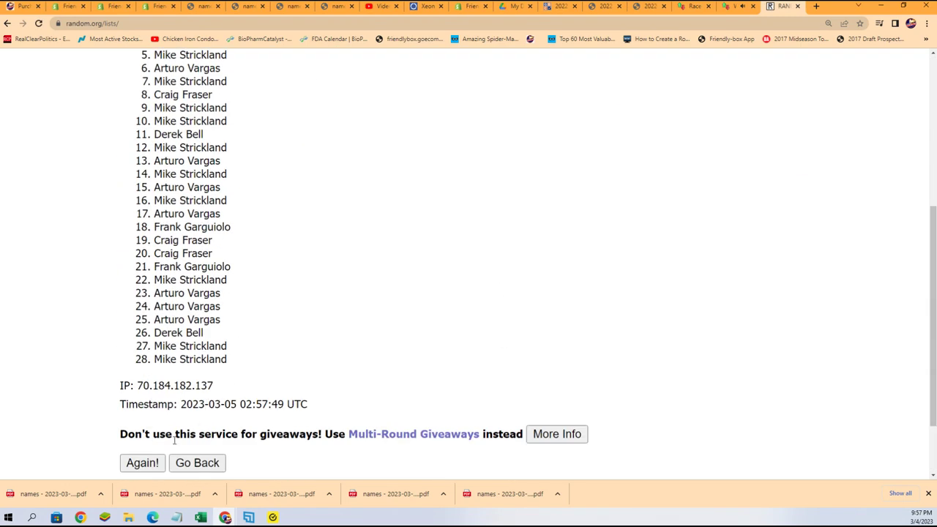
left_click(142, 462)
scroll(142, 439, "down", 5)
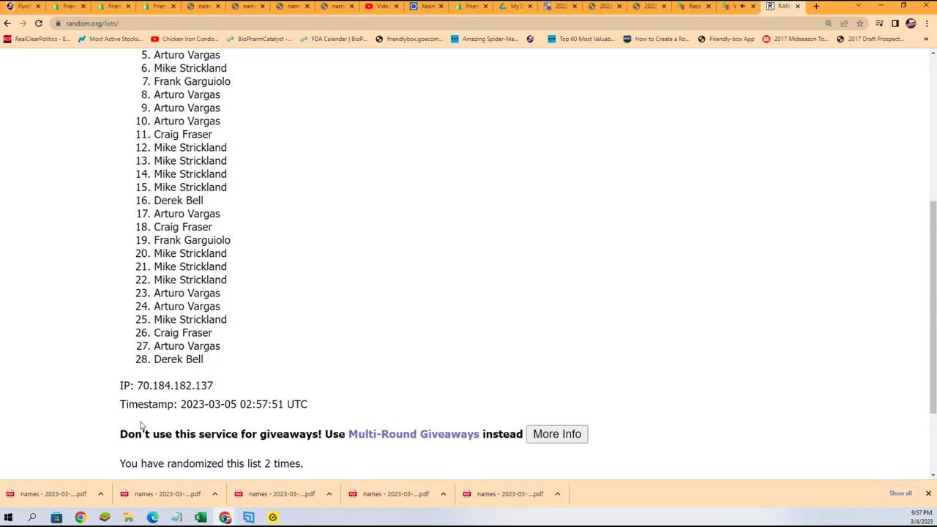
scroll(141, 424, "down", 2)
left_click(142, 379)
scroll(173, 378, "down", 5)
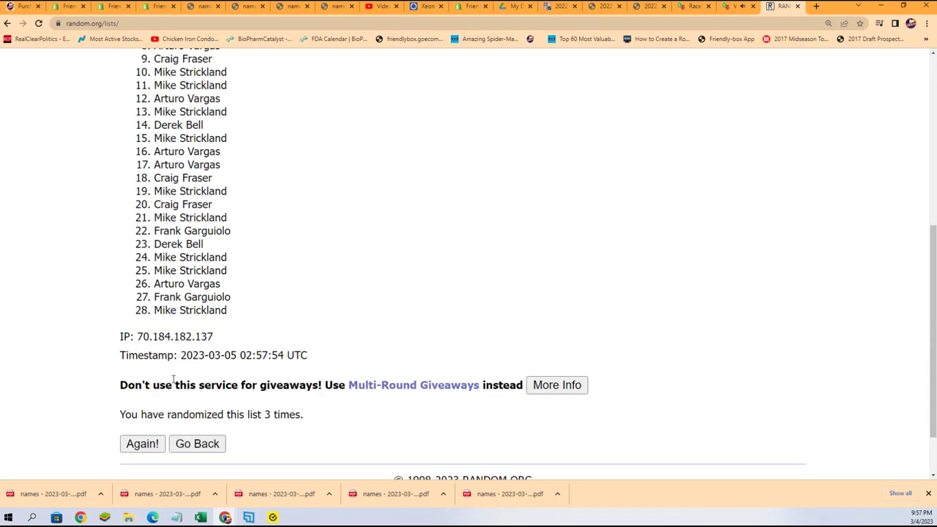
scroll(173, 378, "down", 1)
left_click(141, 374)
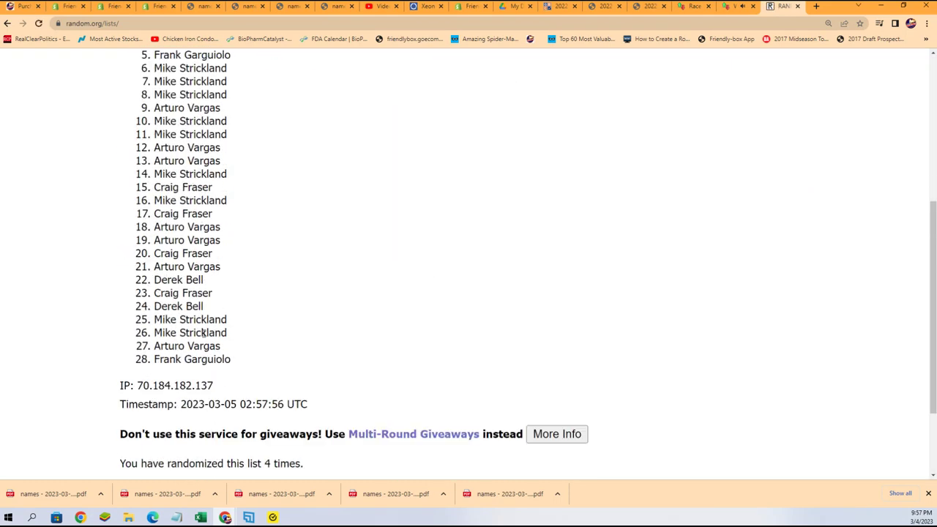
scroll(203, 333, "down", 2)
left_click(142, 375)
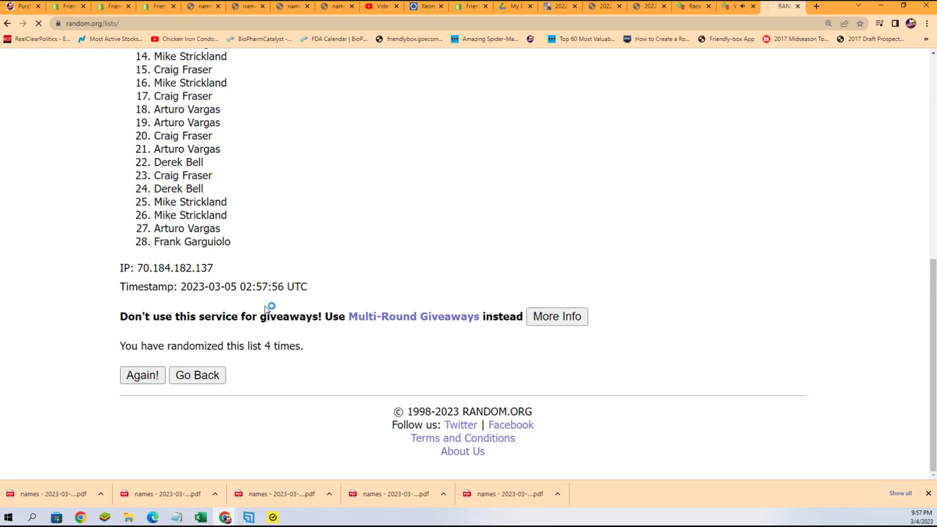
scroll(278, 371, "down", 1)
left_click(142, 374)
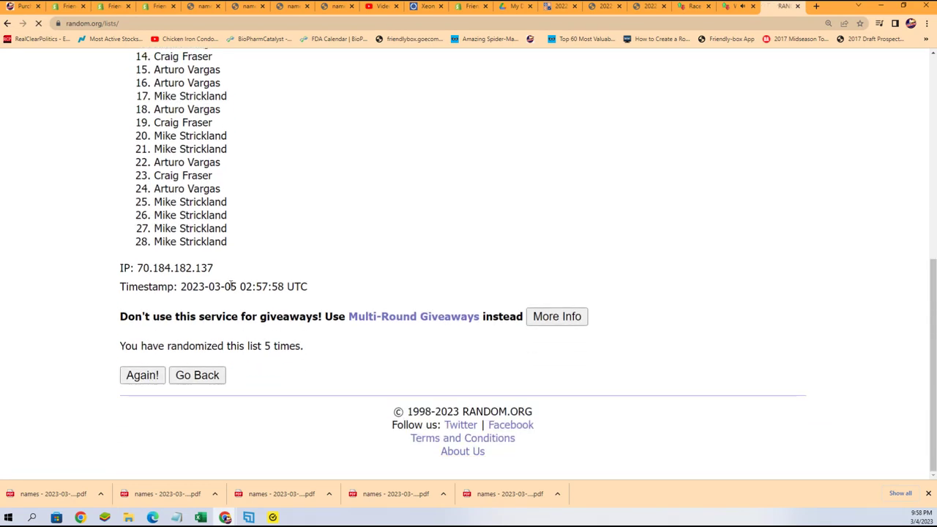
scroll(282, 370, "down", 2)
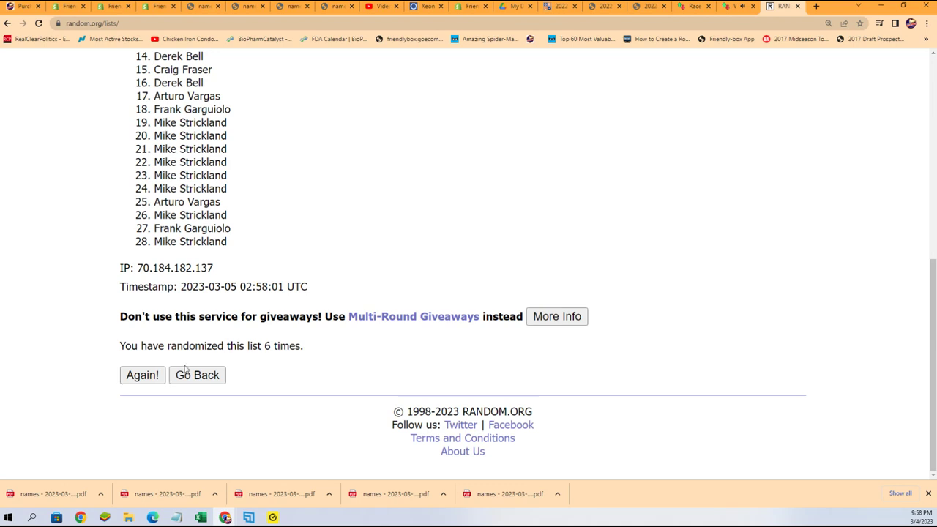
left_click(142, 375)
scroll(199, 217, "down", 2)
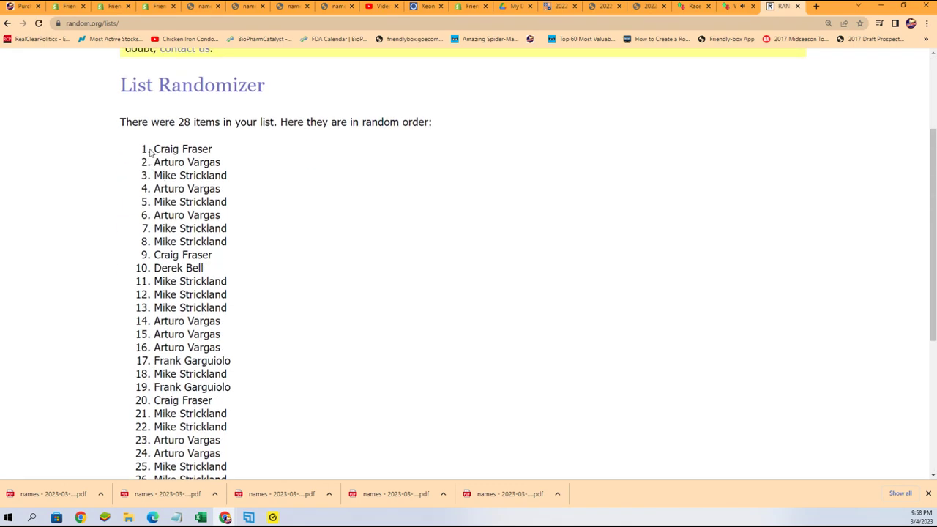
Copy all 28 names from the final randomized list.
left_click_drag(150, 151, 247, 417)
scroll(246, 417, "down", 2)
right_click(212, 356)
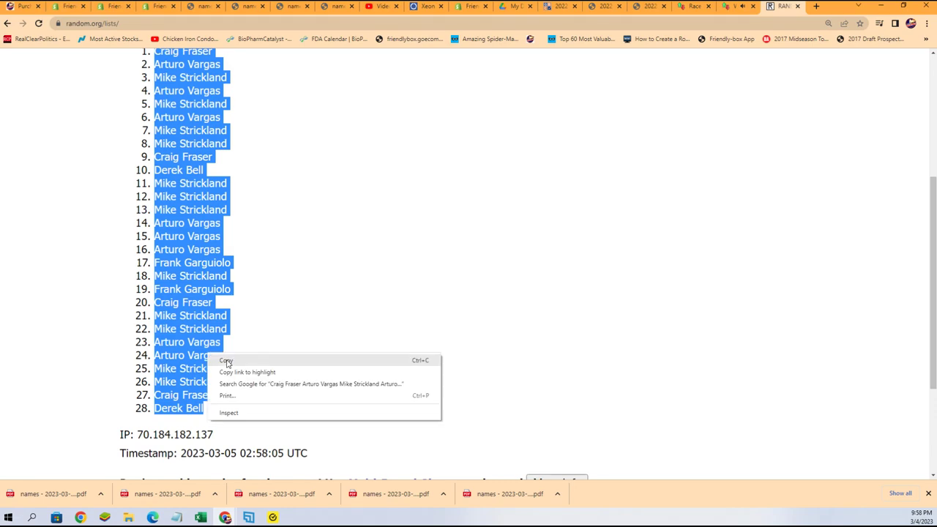
left_click(224, 361)
scroll(502, 372, "down", 2)
scroll(523, 412, "up", 3)
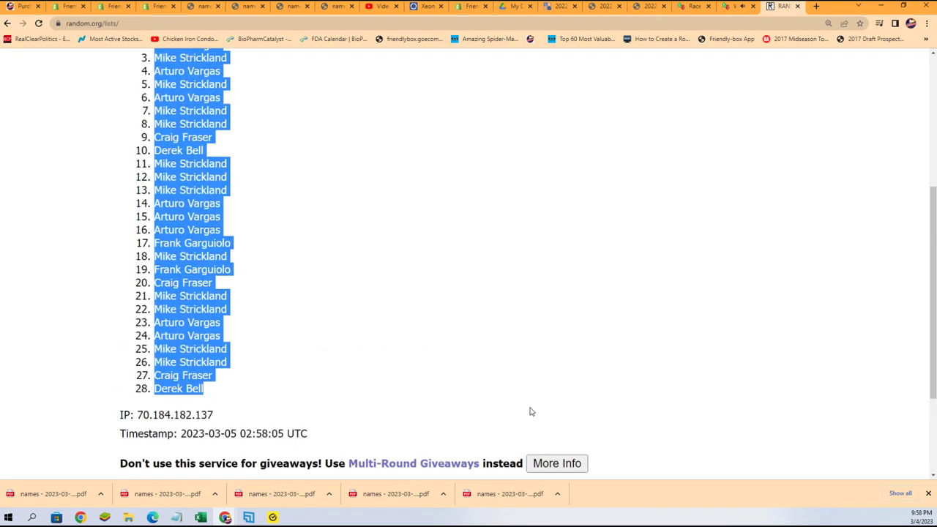
Switch to the AlphabeticalMLB workbook in Excel and paste the names as plain text under OWNERS, starting at A2.
left_click(201, 518)
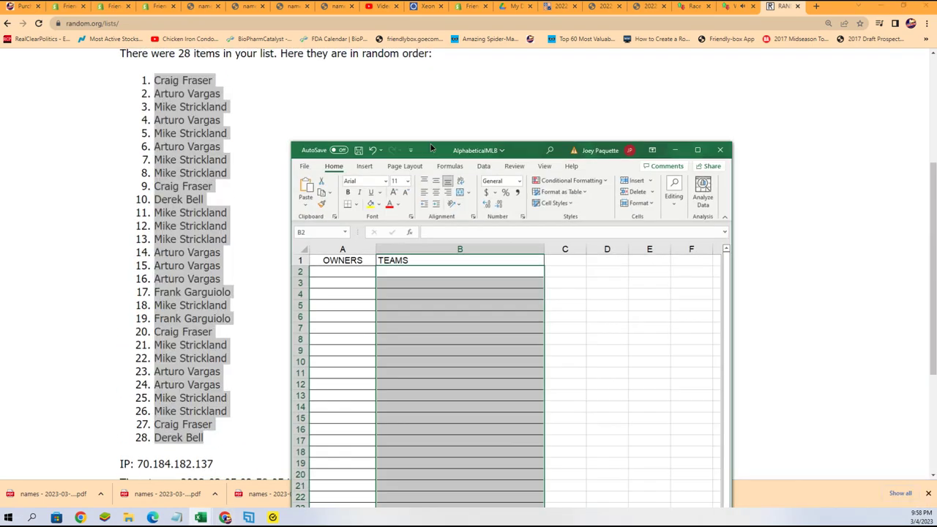
left_click_drag(430, 143, 416, 4)
left_click(318, 131)
right_click(317, 131)
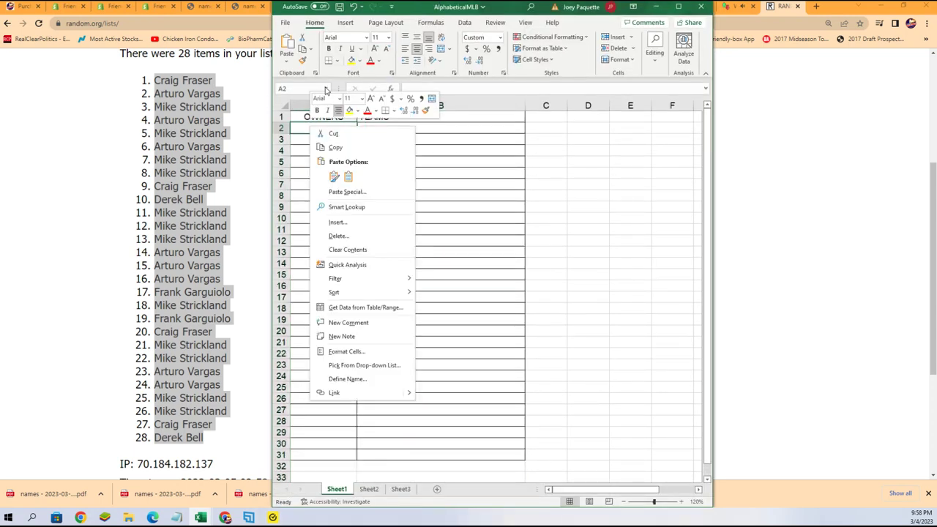
left_click(336, 192)
left_click(266, 144)
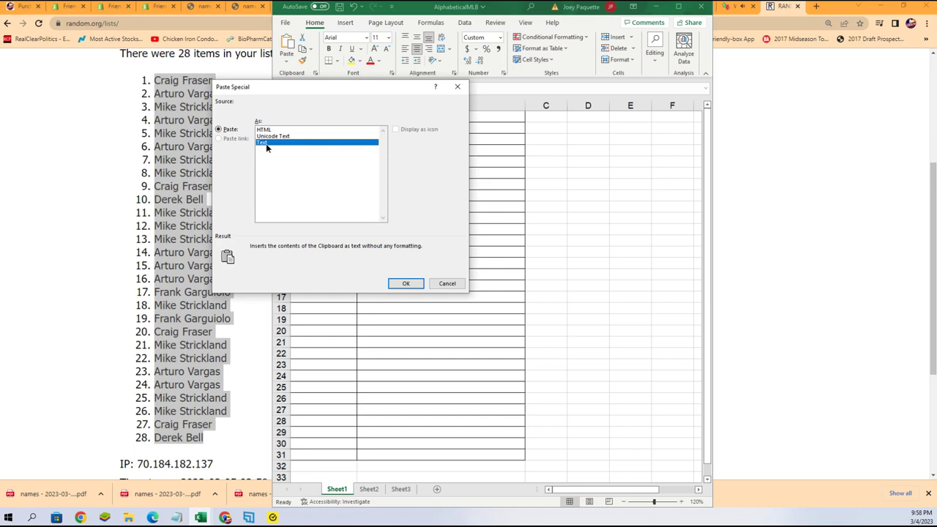
left_click(398, 284)
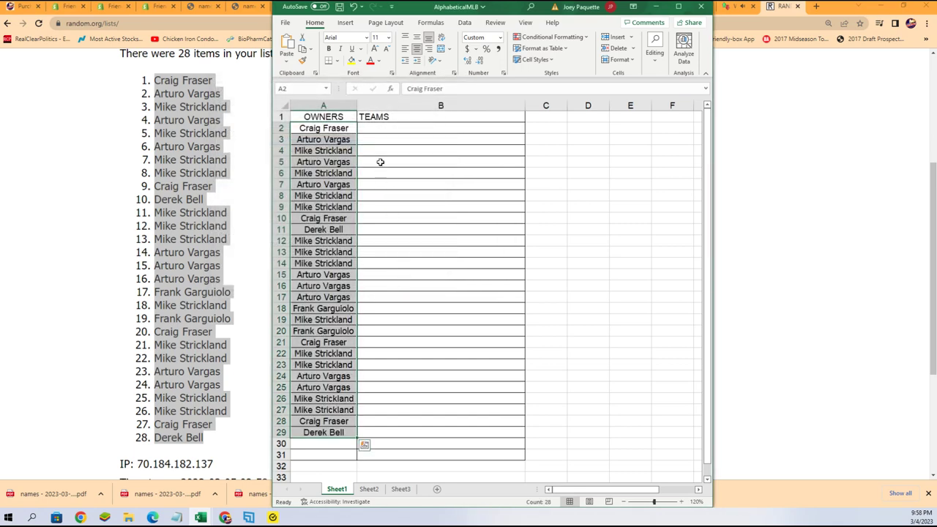
Apply all borders to the blank cells B2:B31 under TEAMS.
left_click_drag(380, 128, 444, 455)
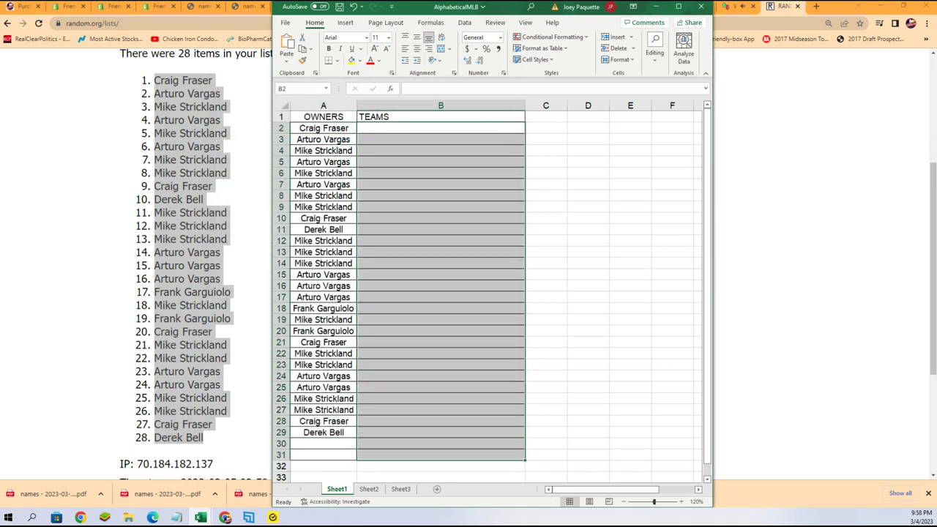
key("alt+h")
key("b")
key("a")
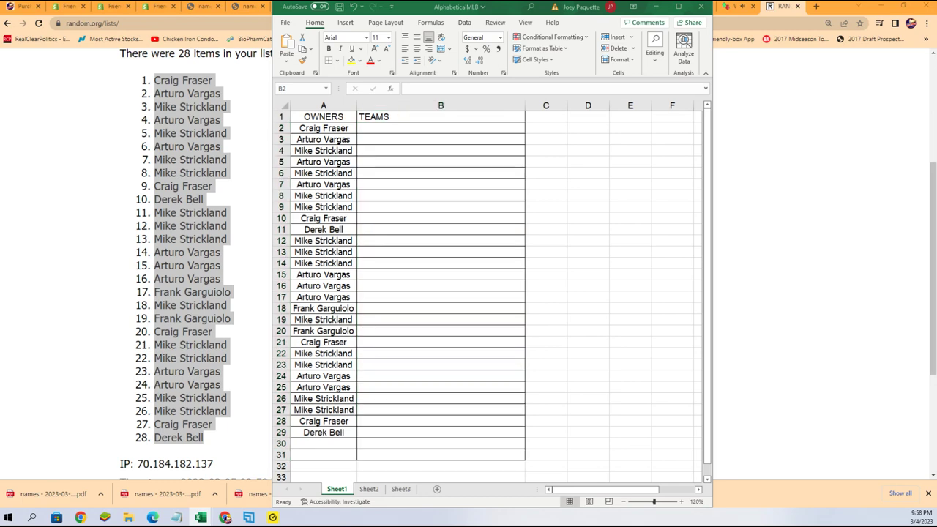
Switch to Notepad, enlarge its window upward and copy the team list from Diamondbacks/Guardians to Washington Nationals.
key("alt+Tab")
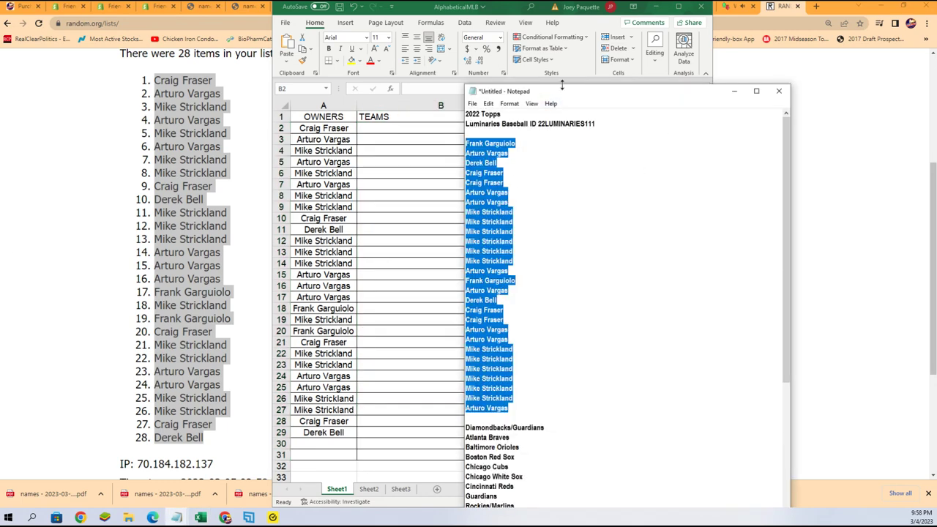
left_click_drag(562, 86, 559, 2)
scroll(585, 329, "down", 5)
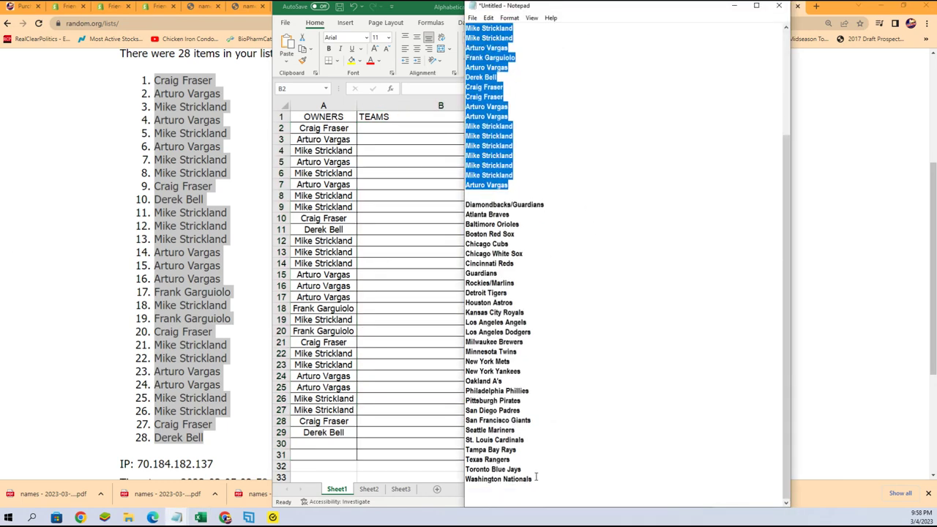
left_click_drag(536, 476, 467, 205)
right_click(483, 233)
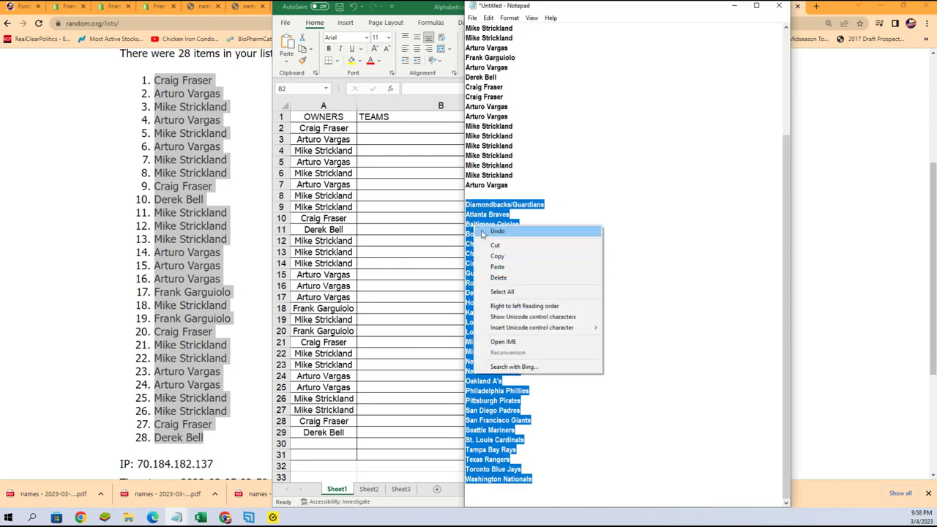
left_click(497, 256)
Return to RANDOM.ORG in Chrome, open a fresh List Randomizer form and paste the team list into its item field.
key("alt+Tab")
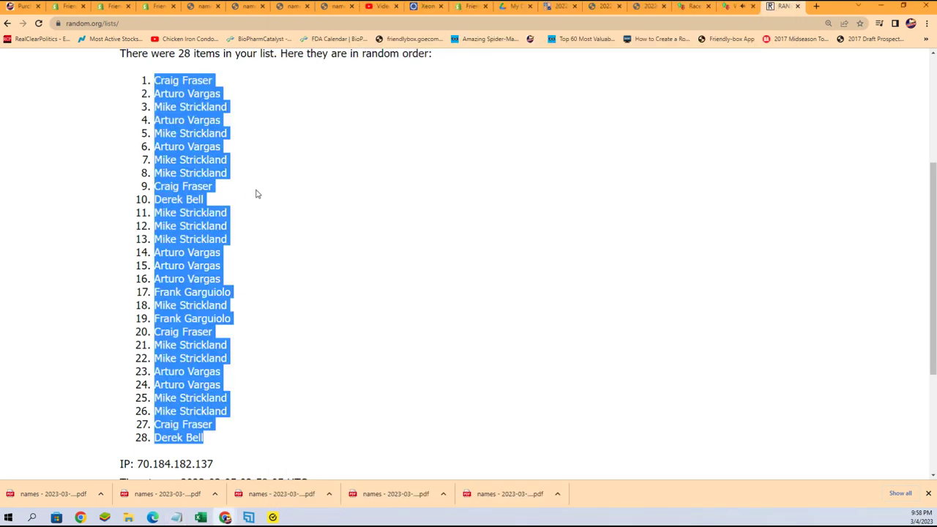
scroll(257, 193, "up", 2)
mouse_move(324, 76)
left_click(341, 95)
scroll(205, 271, "down", 3)
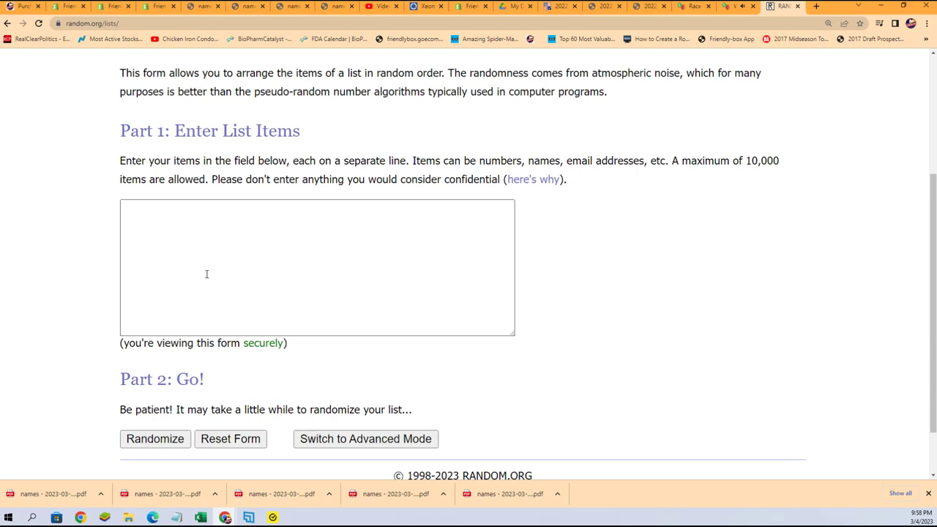
left_click(164, 211)
right_click(163, 212)
left_click(205, 288)
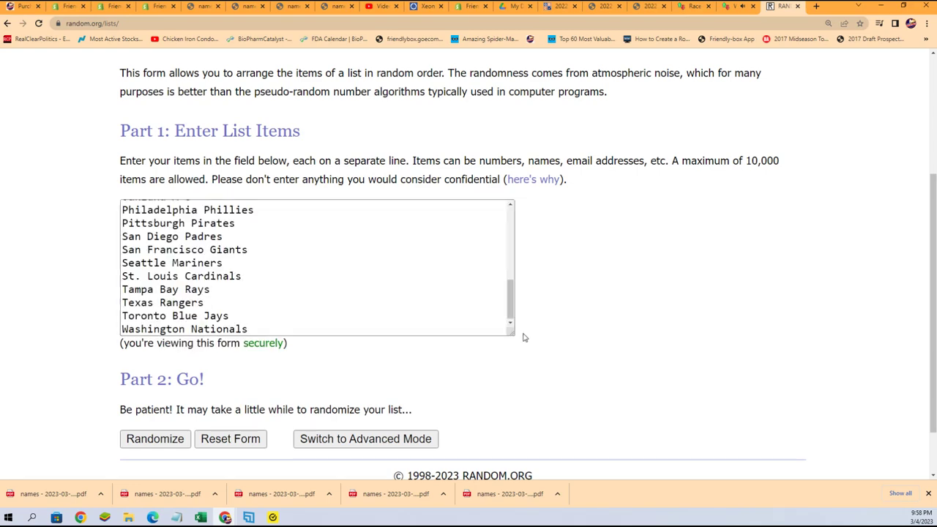
Randomize the team list once, then reopen a blank List Randomizer form.
scroll(522, 334, "down", 2)
left_click(153, 376)
scroll(112, 409, "down", 5)
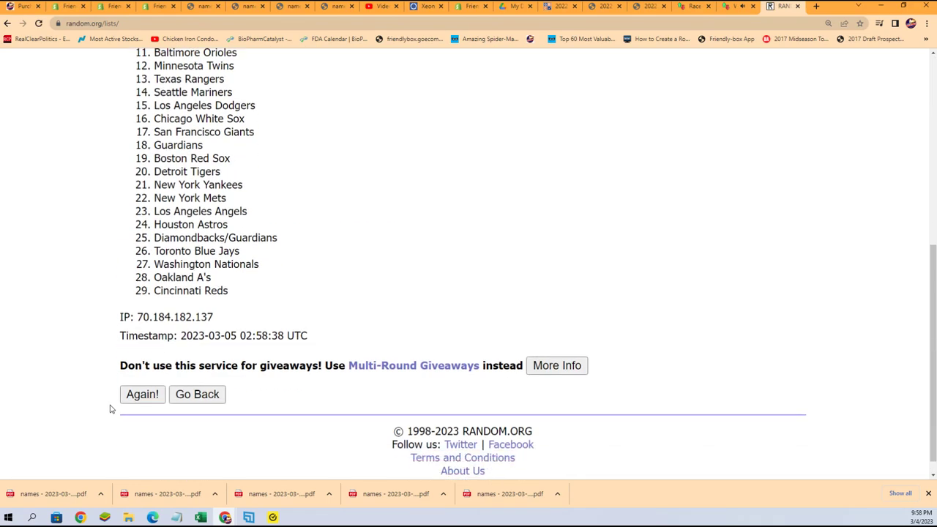
scroll(223, 310, "up", 5)
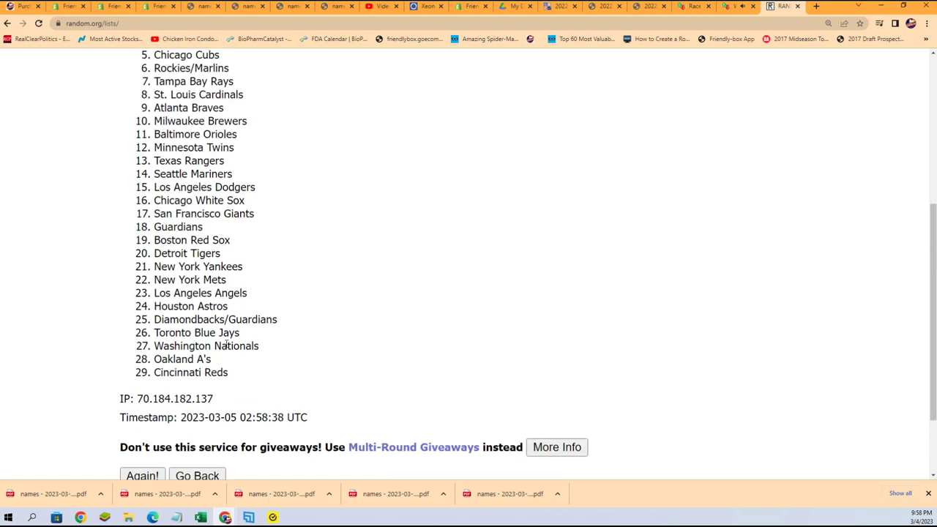
mouse_move(324, 76)
left_click(324, 96)
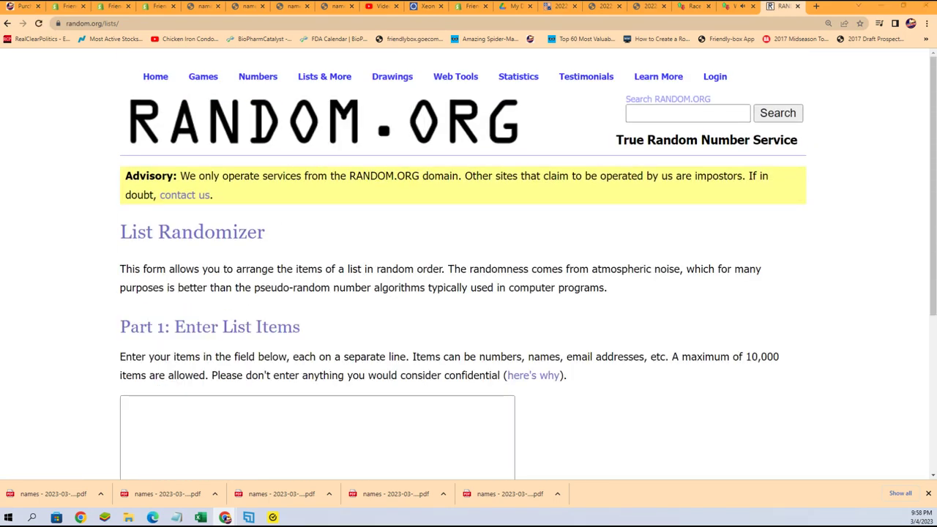
Switch to Notepad, check the combined team entries and delete the separate Guardians line from the team list.
key("alt+Tab")
left_click(526, 261)
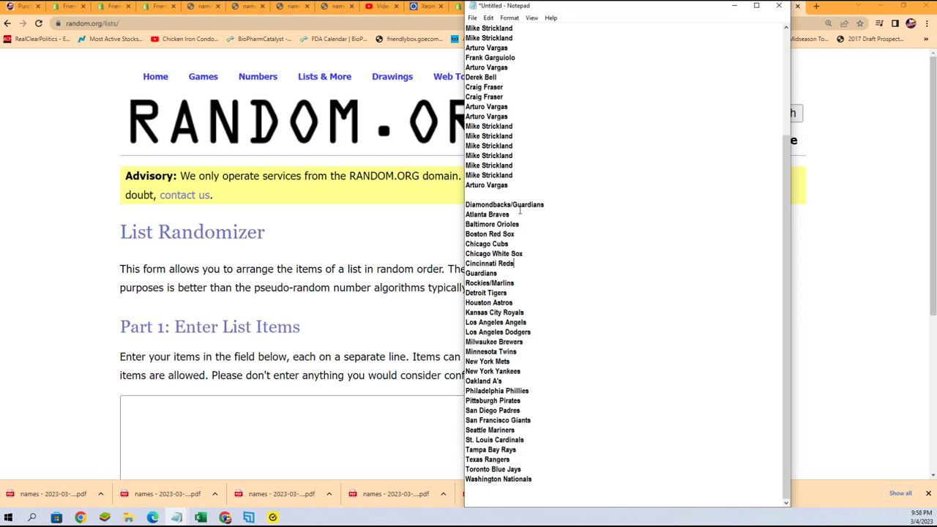
left_click_drag(543, 206, 480, 198)
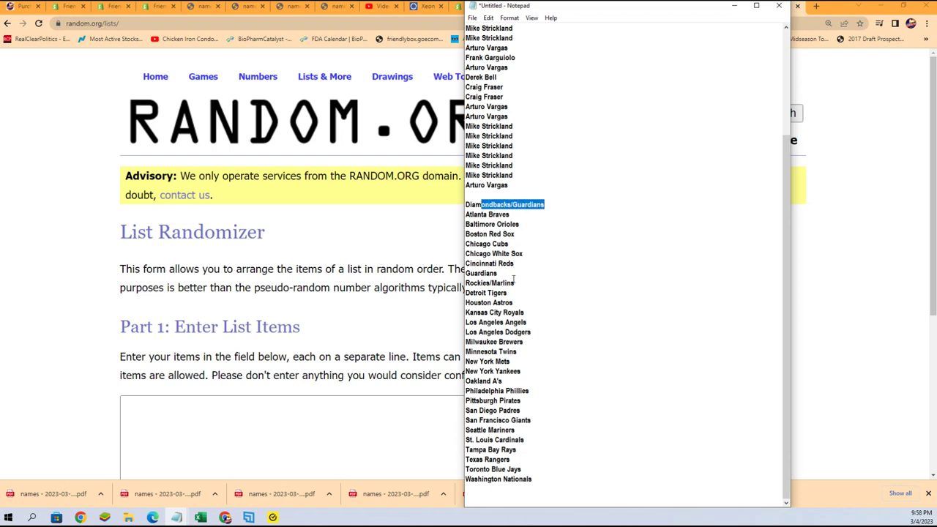
left_click_drag(517, 285, 491, 283)
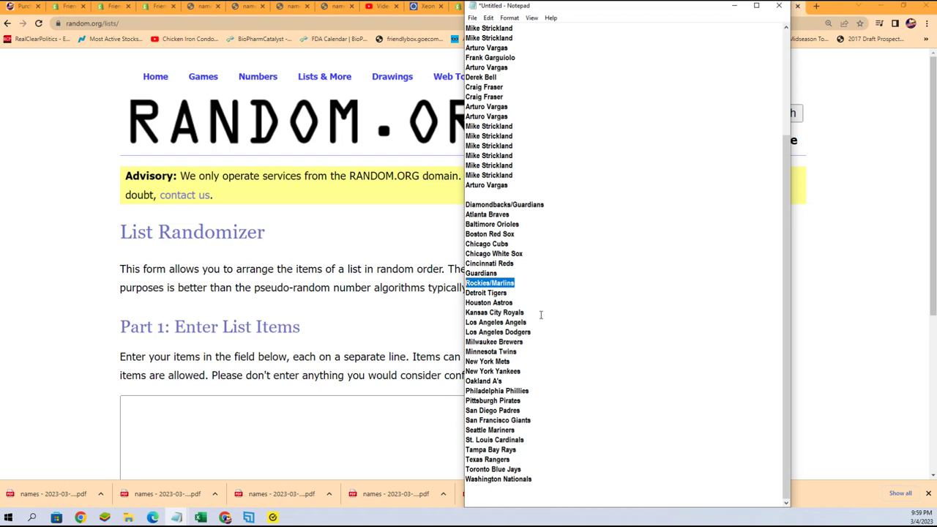
left_click_drag(500, 272, 477, 273)
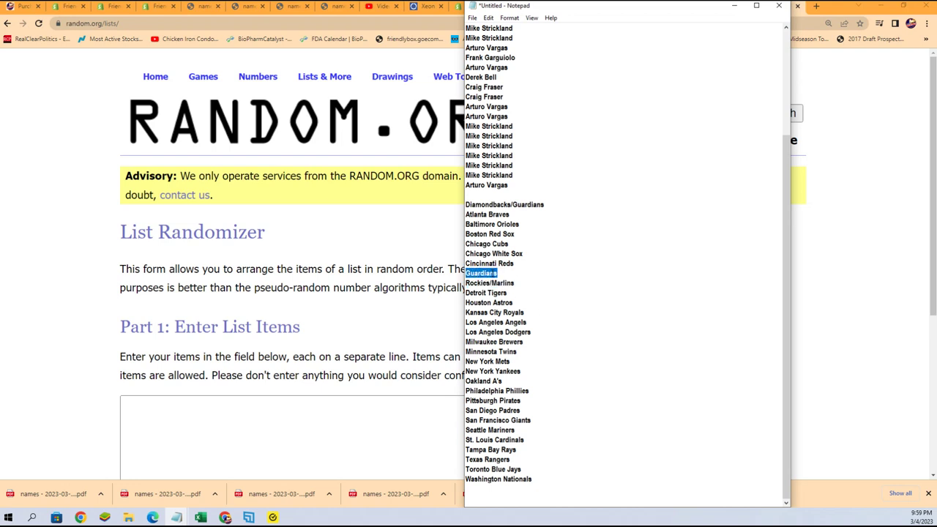
key("BackSpace")
key("BackSpace")
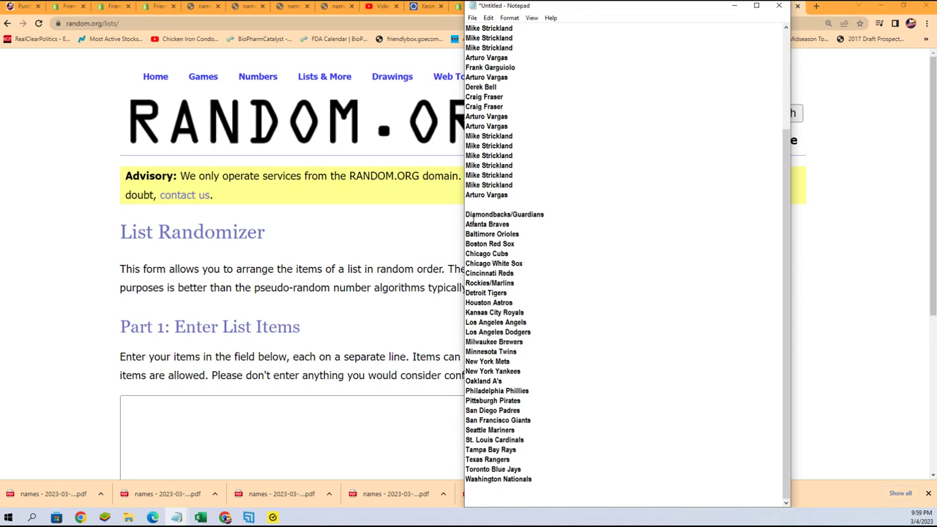
Copy the corrected team list from Diamondbacks/Guardians to Washington Nationals in Notepad and paste it into RANDOM.ORG's list item field.
left_click_drag(466, 216, 537, 479)
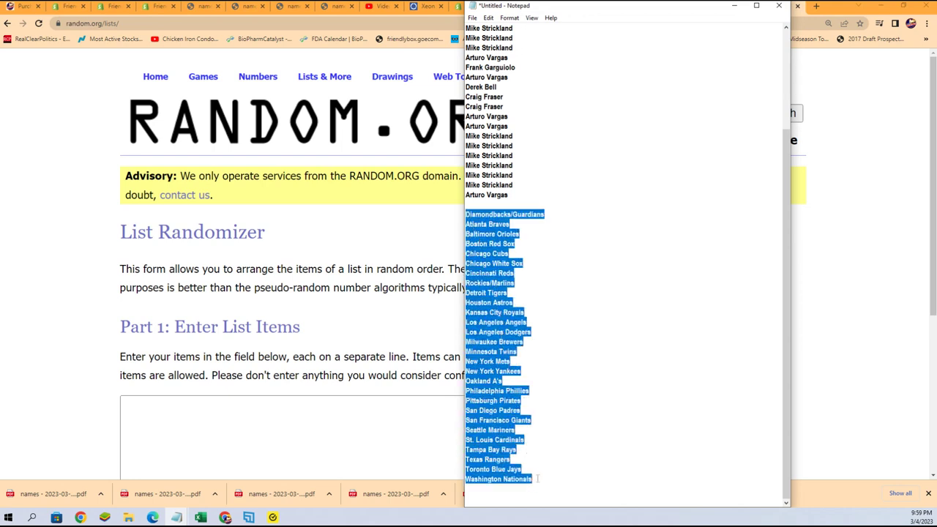
right_click(500, 271)
left_click(512, 301)
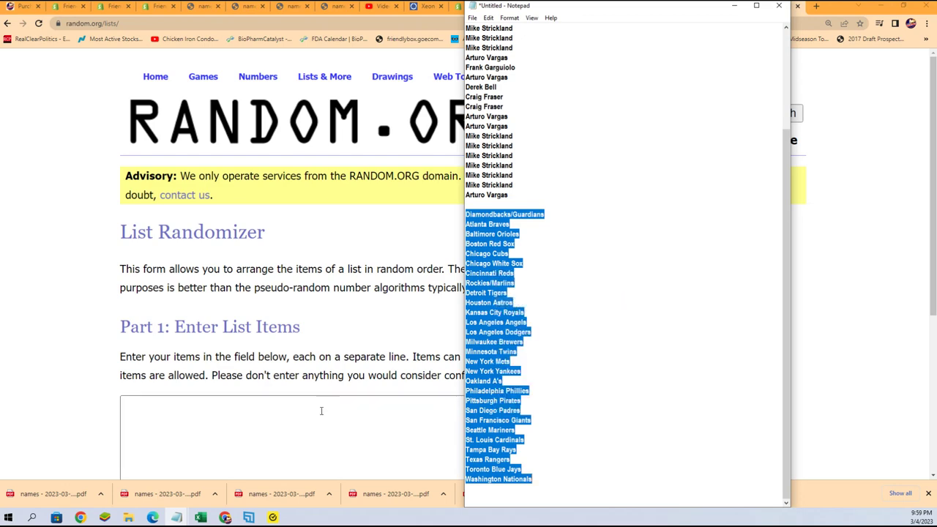
left_click(264, 421)
right_click(264, 420)
left_click(293, 344)
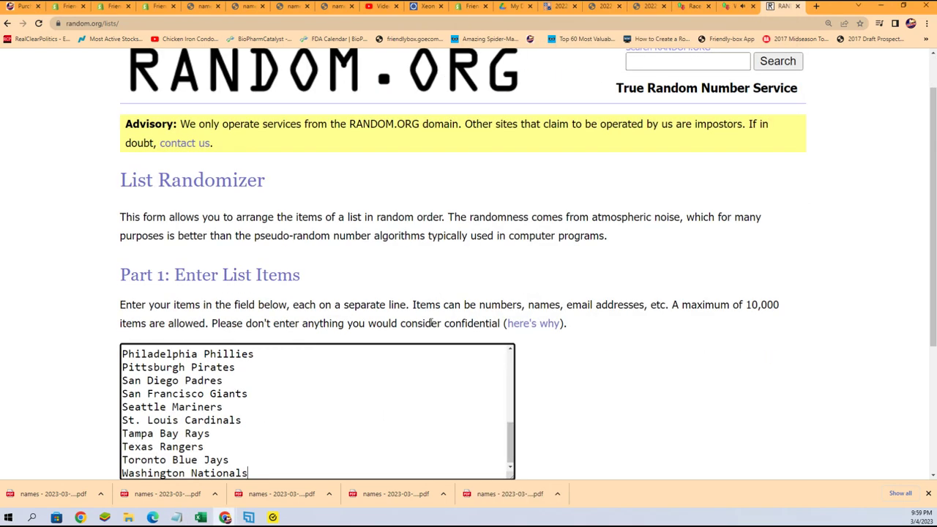
Randomize the team list seven times in a row.
left_click(166, 382)
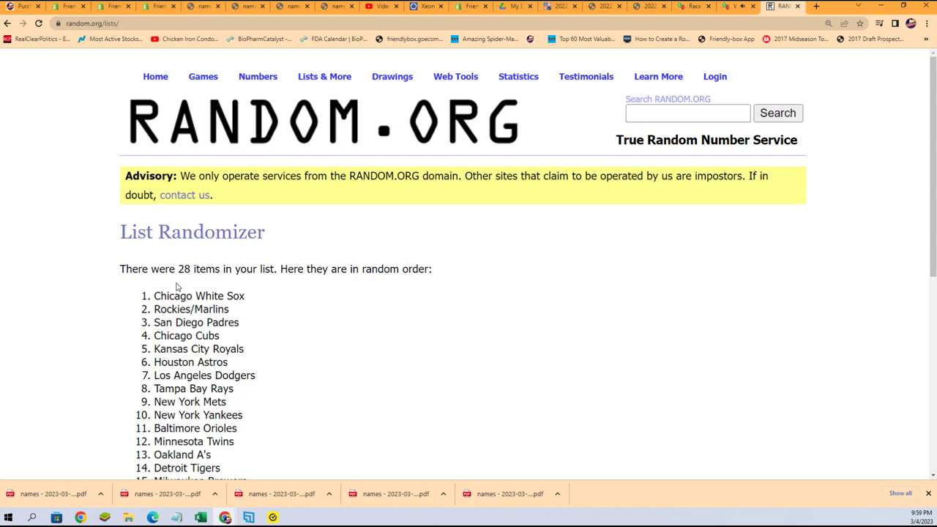
scroll(216, 391, "down", 5)
scroll(148, 399, "down", 1)
left_click(139, 373)
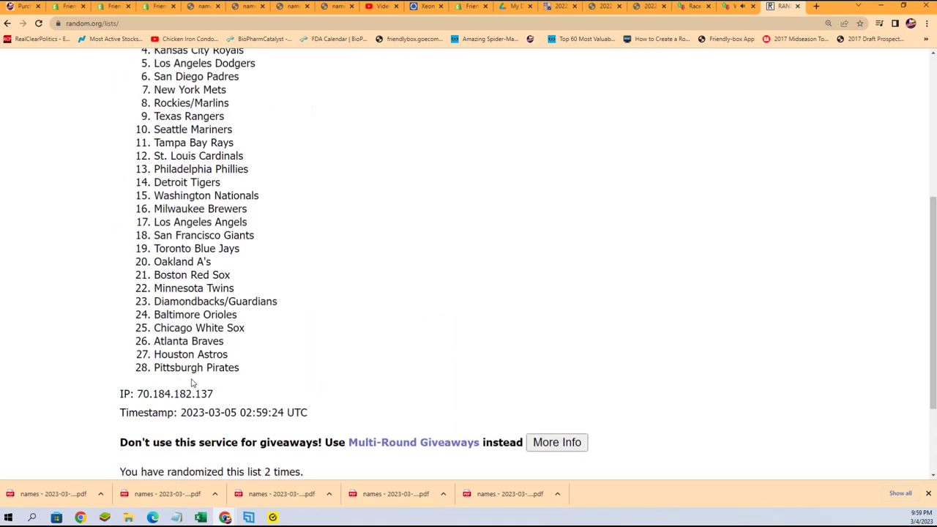
scroll(124, 405, "down", 2)
left_click(139, 374)
scroll(139, 371, "down", 8)
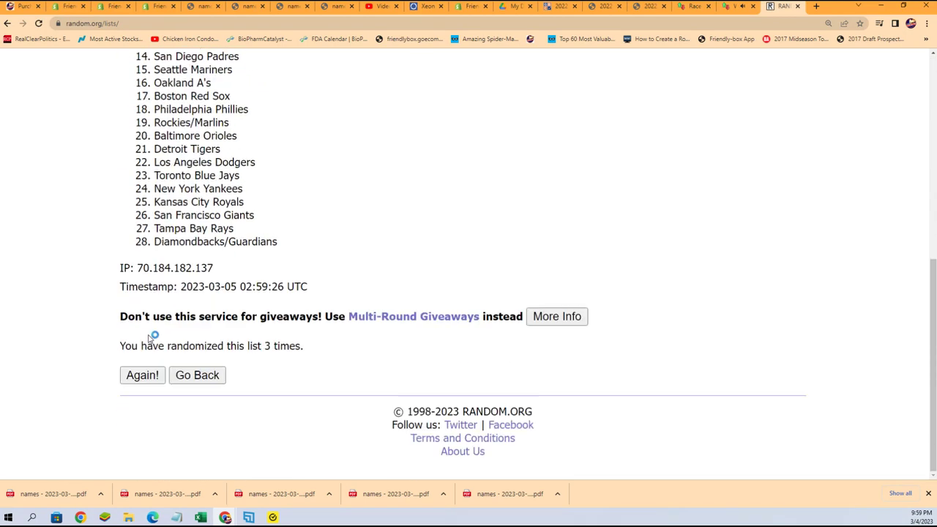
left_click(139, 374)
scroll(192, 387, "down", 8)
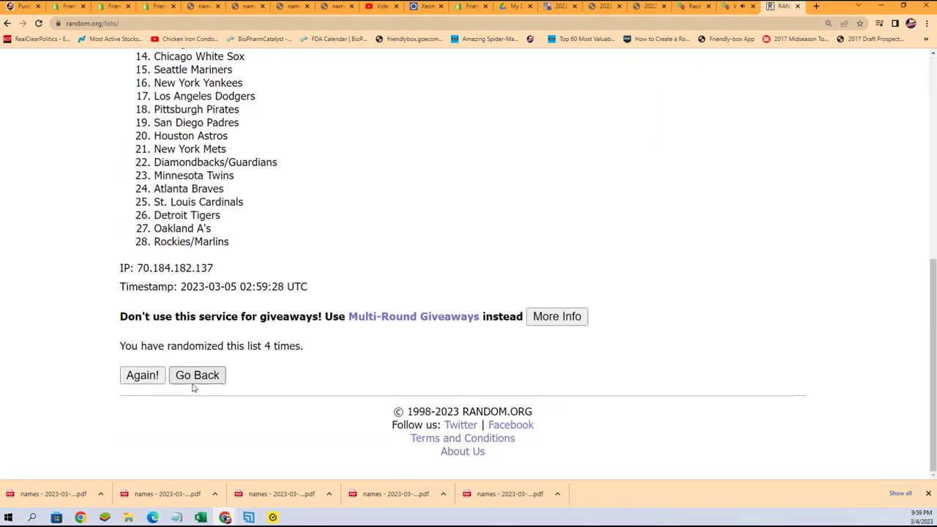
left_click(141, 374)
scroll(128, 183, "down", 8)
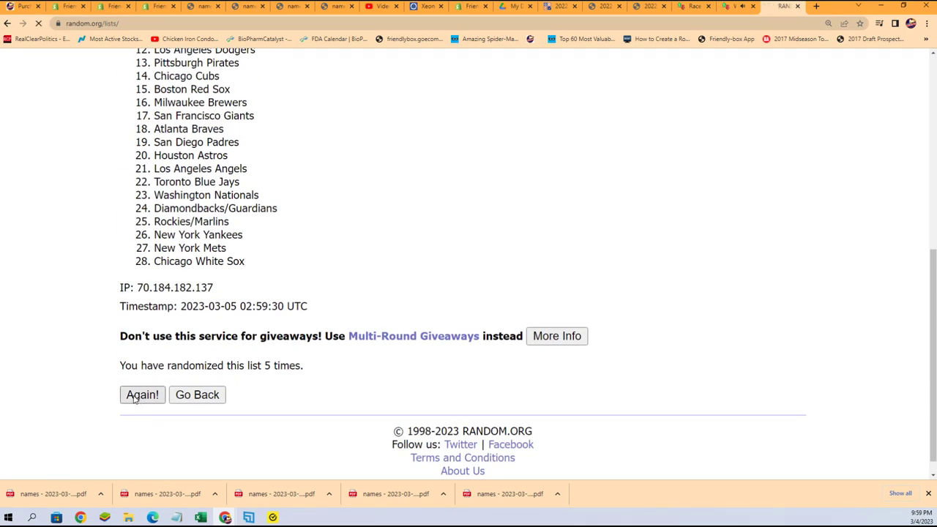
left_click(142, 399)
scroll(188, 258, "down", 8)
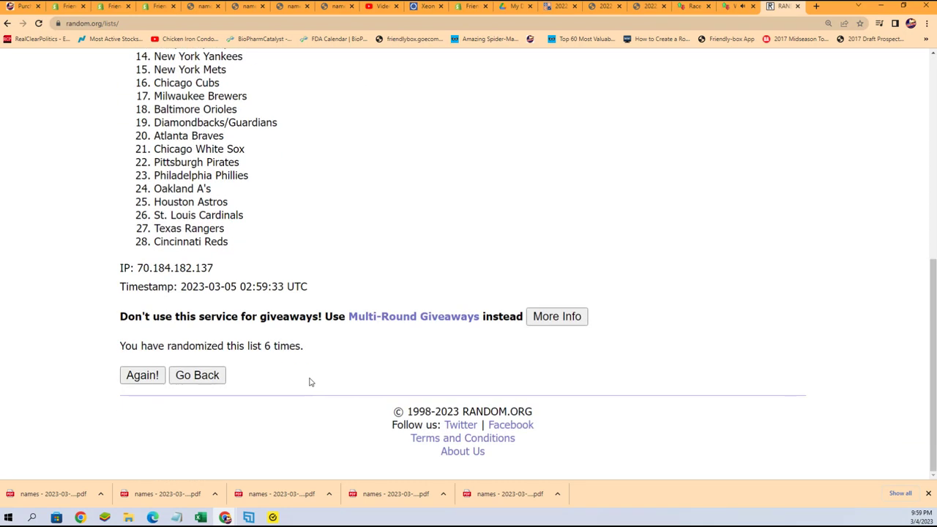
left_click(143, 373)
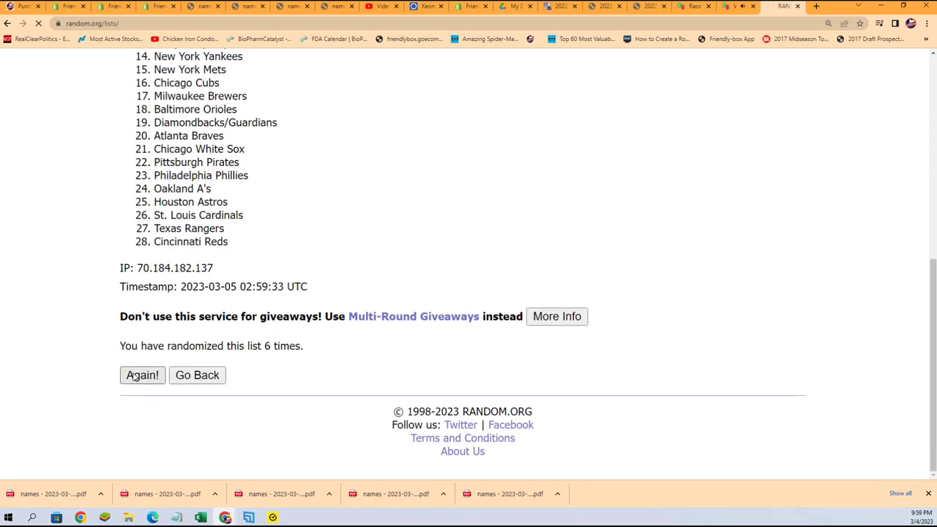
Copy all the randomized teams from Los Angeles Angels to Rockies/Marlins and check the randomization count below the list.
left_click_drag(150, 287, 232, 411)
right_click(194, 356)
left_click(219, 364)
scroll(298, 419, "down", 3)
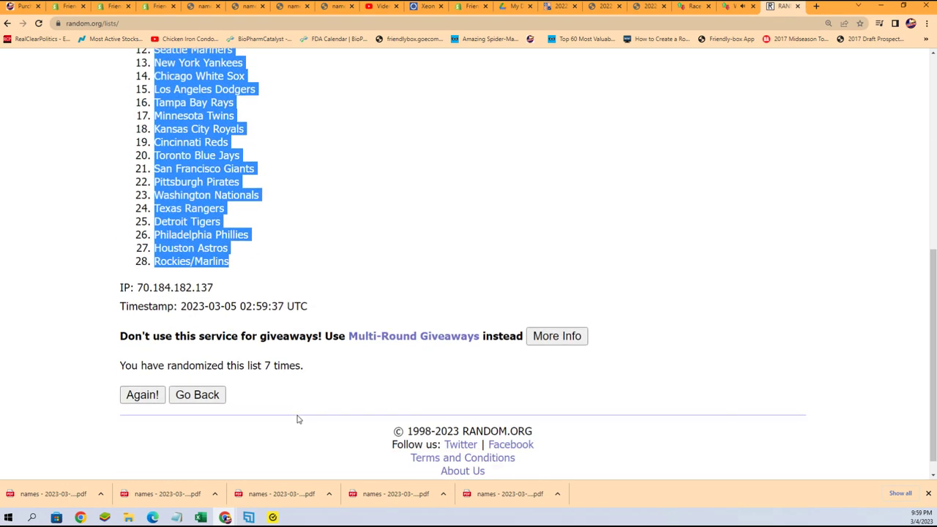
scroll(300, 417, "up", 3)
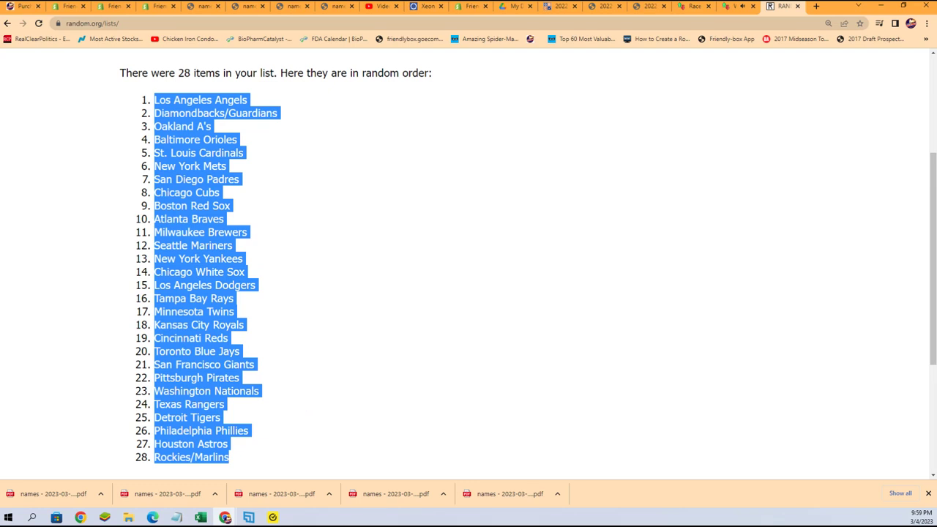
Switch to Excel and paste the randomized teams as unformatted text into the TEAMS column, starting at cell B2.
left_click(201, 517)
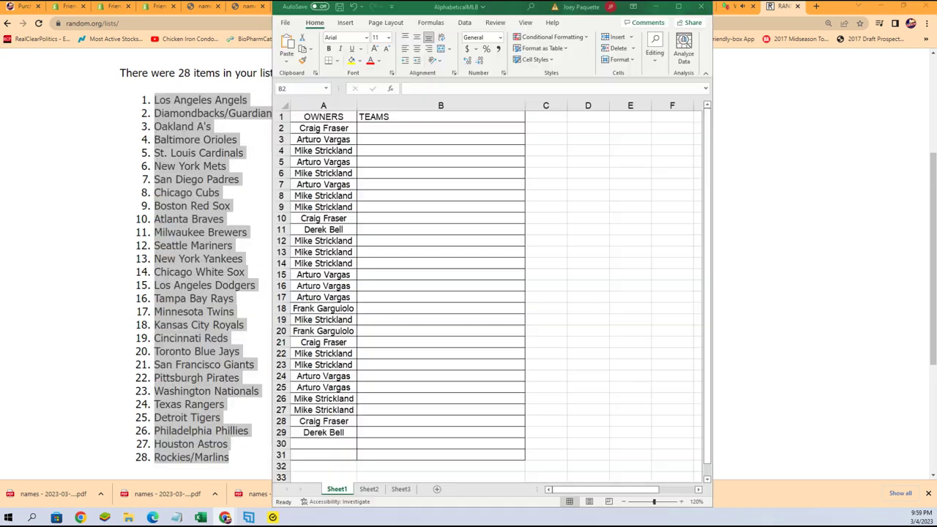
left_click(370, 131)
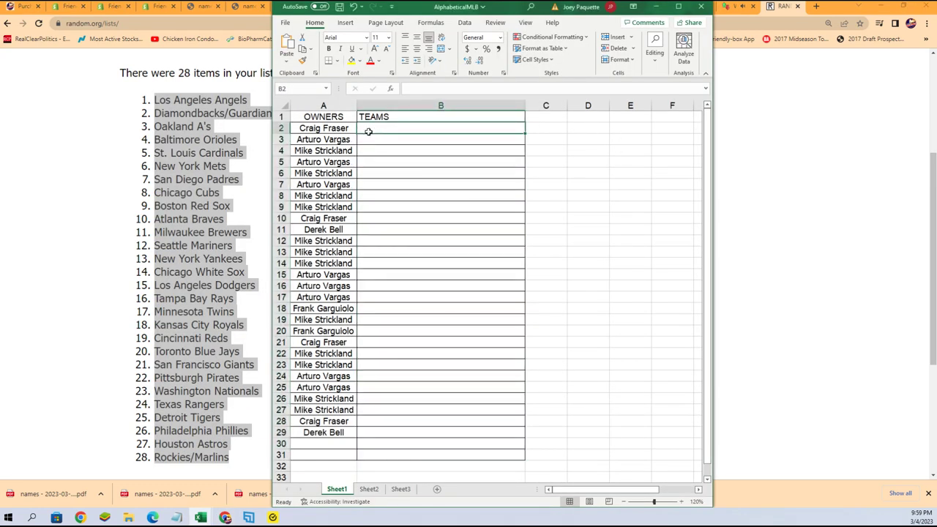
right_click(366, 127)
left_click(374, 191)
left_click(322, 148)
left_click(446, 287)
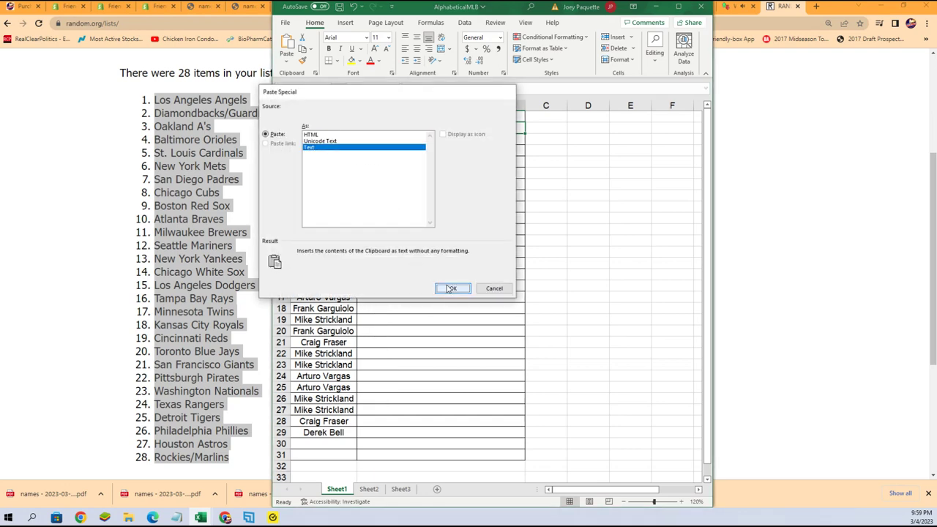
left_click(332, 300)
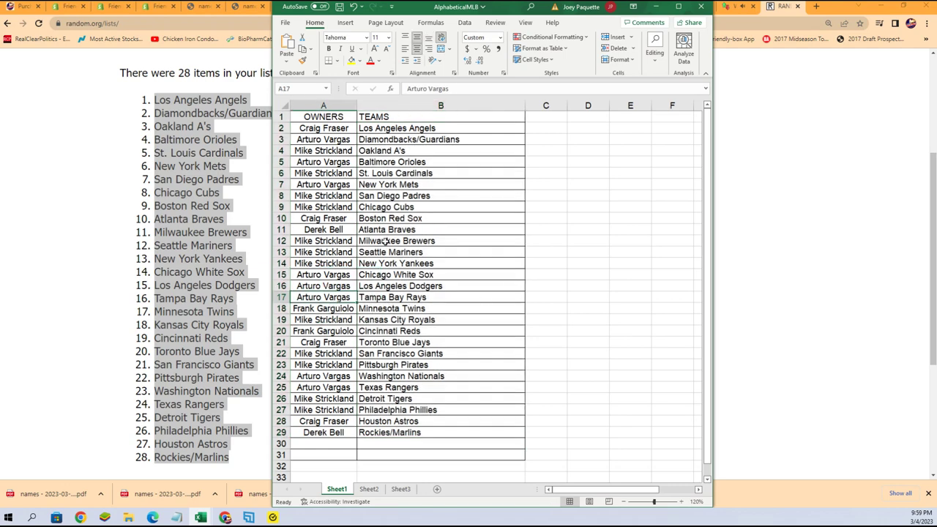
left_click(328, 218)
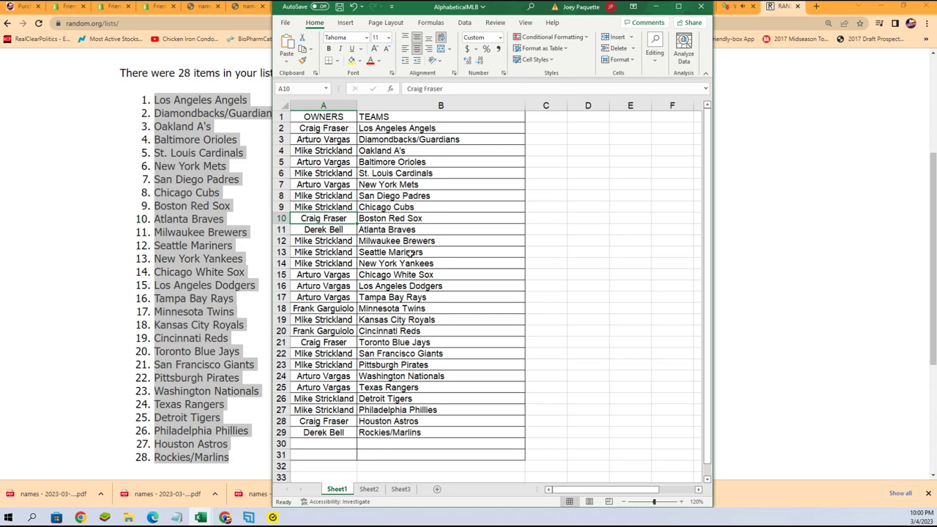
left_click(338, 250)
Sort the owner and team table A1:B31 by the TEAMS column from A to Z, treating the first row as headers.
left_click_drag(339, 114, 439, 455)
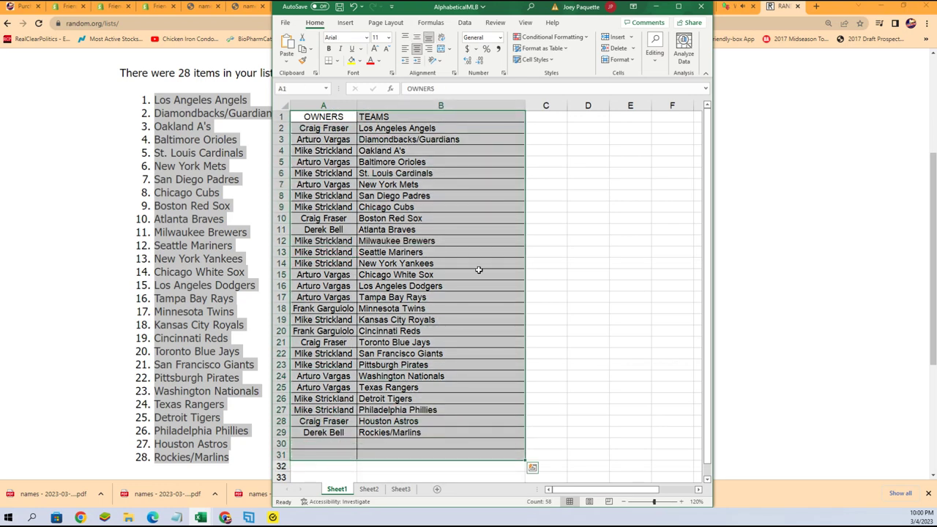
left_click(464, 22)
left_click(497, 50)
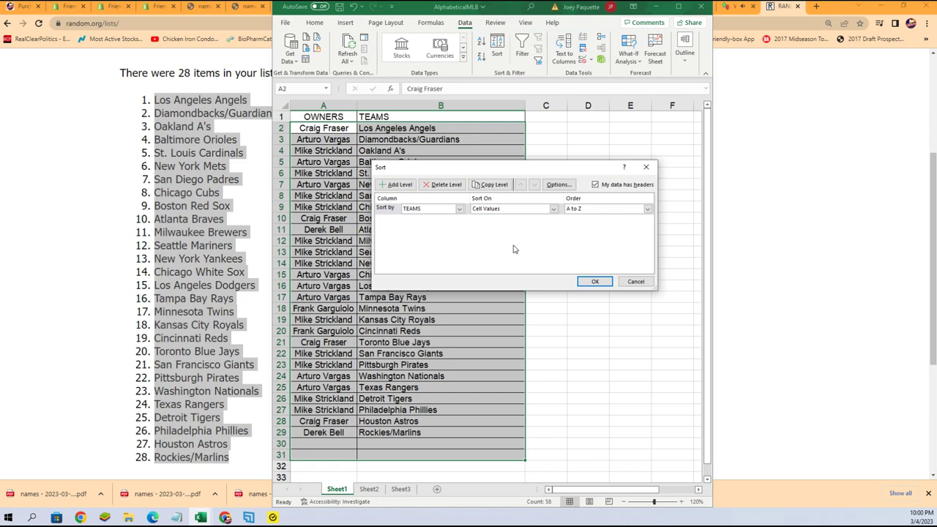
left_click(594, 281)
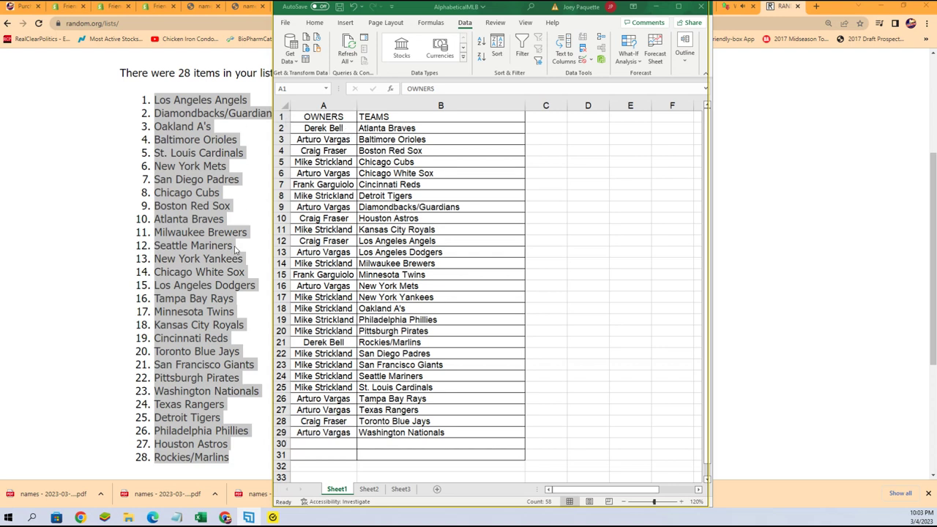
left_click(347, 117)
key("Tab")
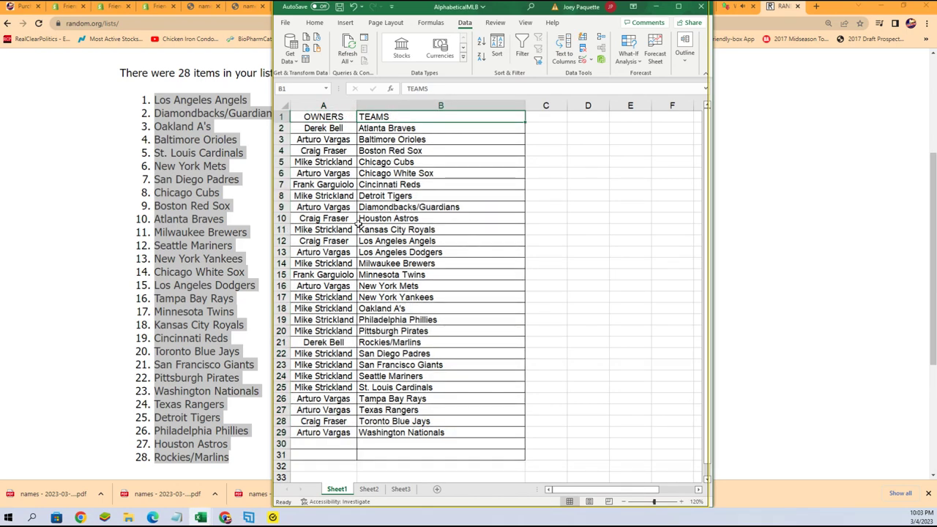